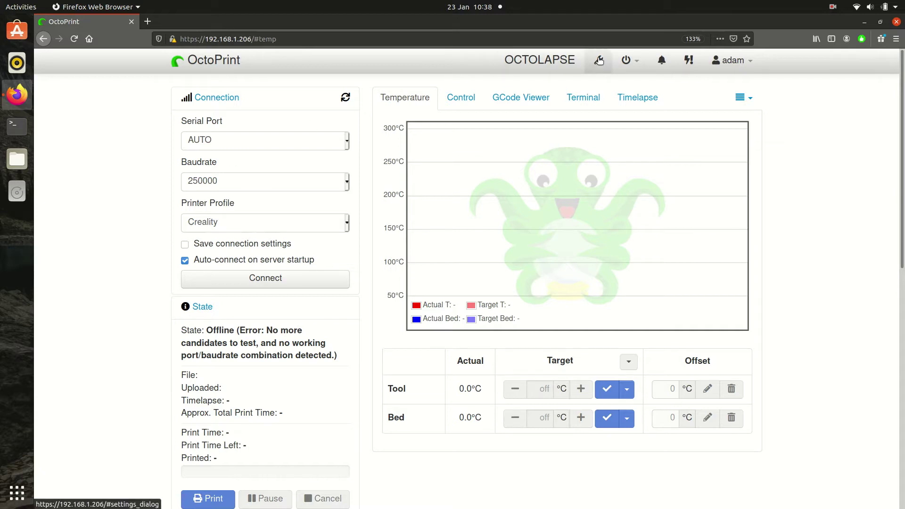
Open Settings on the Plugin Manager's list of installed plugins, which has no OctoHue.
{"action": "left_click", "coordinate": [598, 59]}
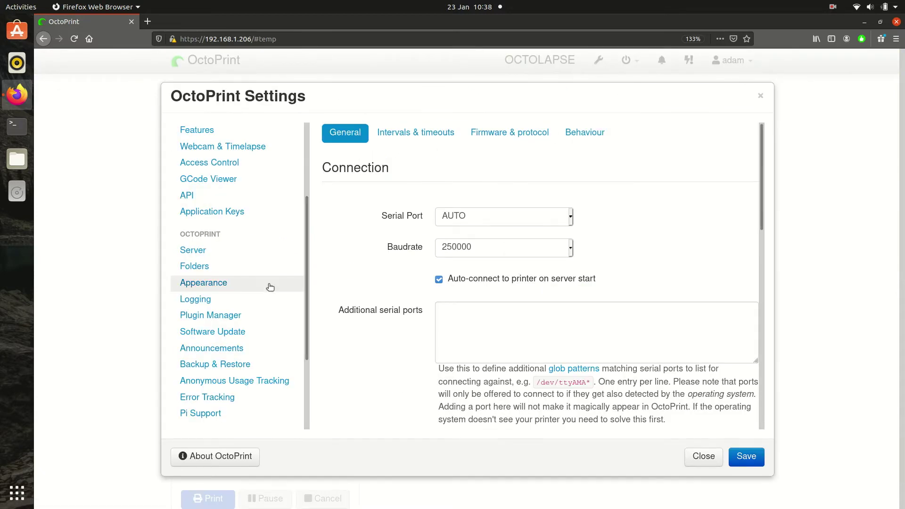
{"action": "left_click", "coordinate": [236, 325]}
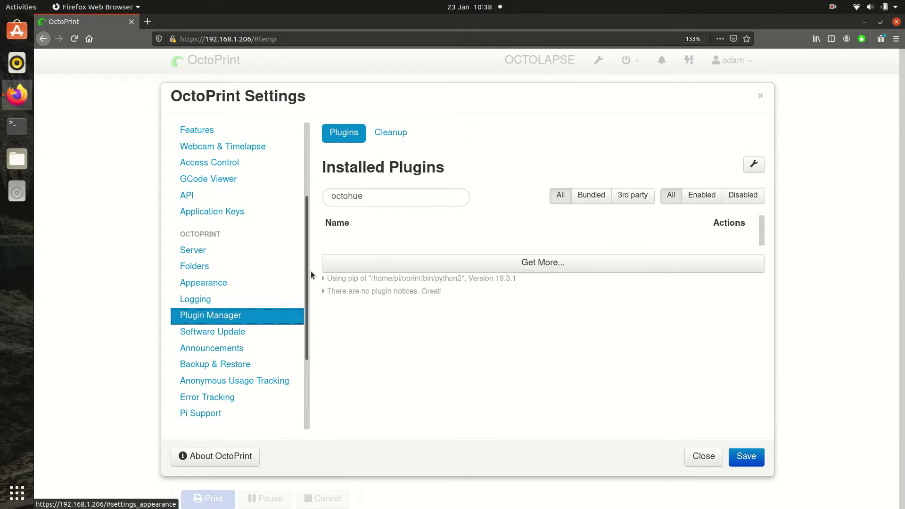
Search the plugin repository for 'octohue' and install the OctoHue plugin.
{"action": "left_click", "coordinate": [418, 271]}
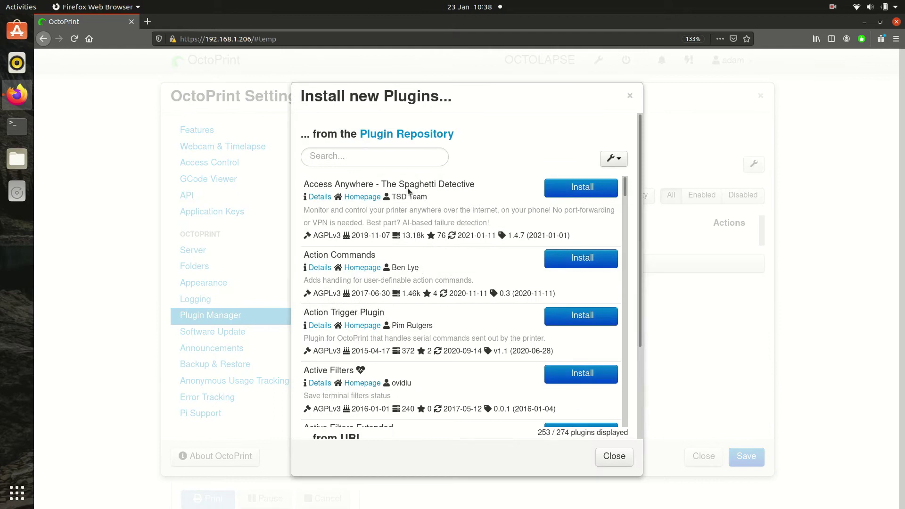
{"action": "left_click", "coordinate": [408, 156]}
{"action": "type", "text": "octohue"}
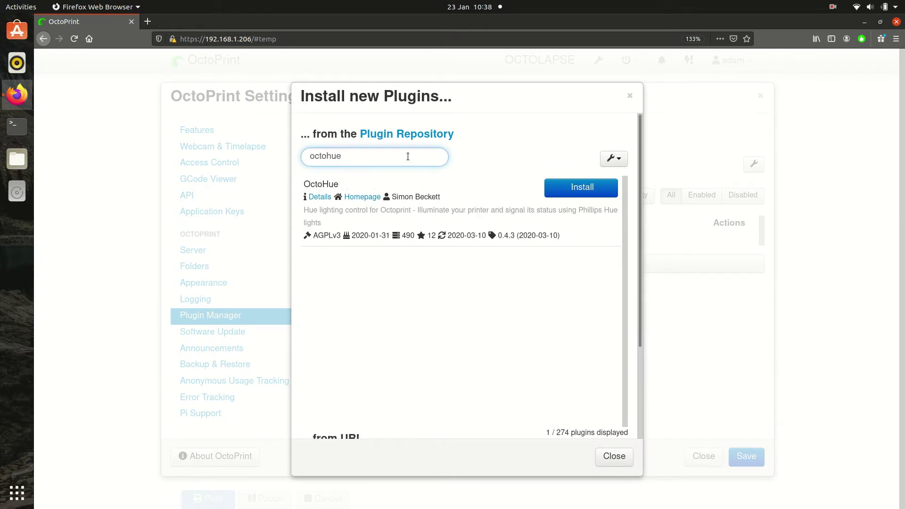
{"action": "left_click", "coordinate": [562, 188]}
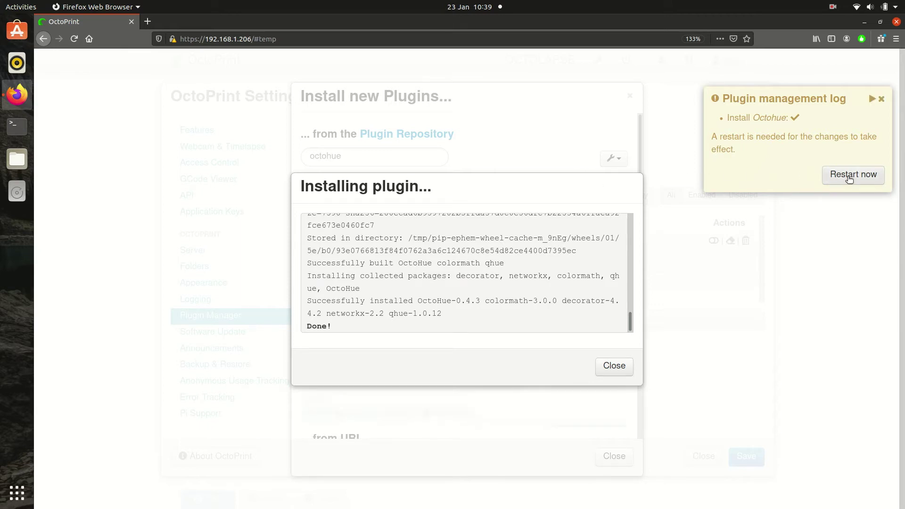
Restart the OctoPrint server, then try the new Toggle Light bulb and reopen Settings.
{"action": "left_click", "coordinate": [849, 175]}
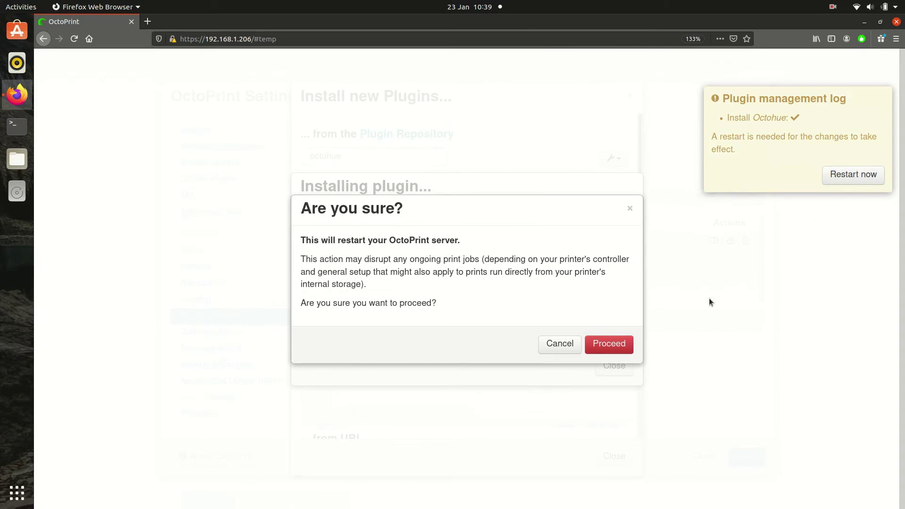
{"action": "left_click", "coordinate": [628, 347]}
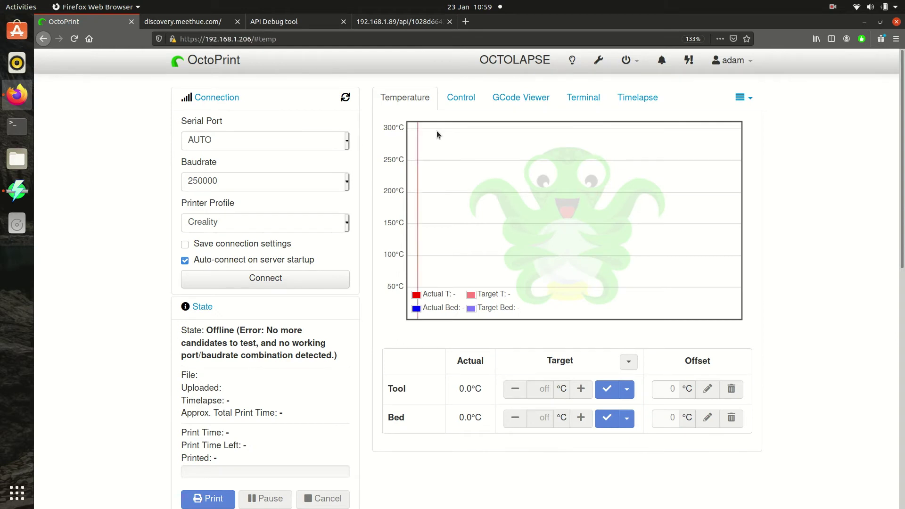
{"action": "left_click", "coordinate": [573, 62]}
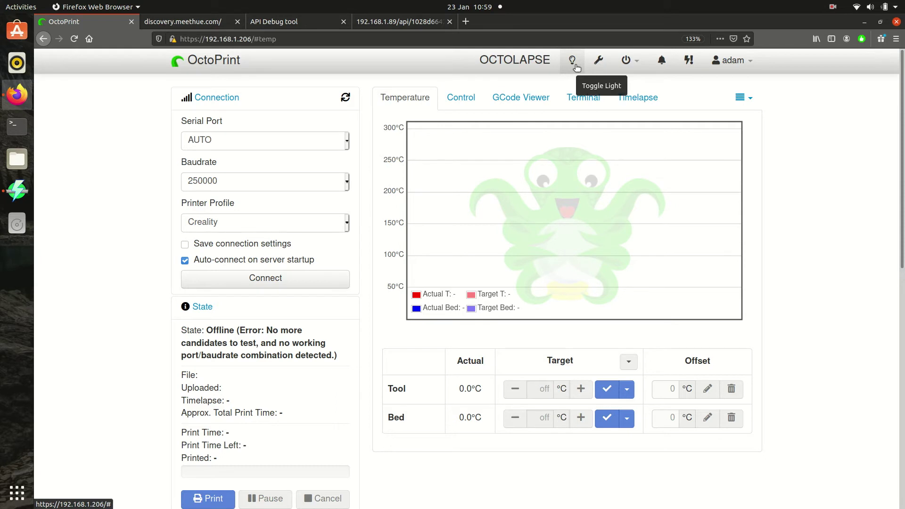
{"action": "left_click", "coordinate": [600, 62]}
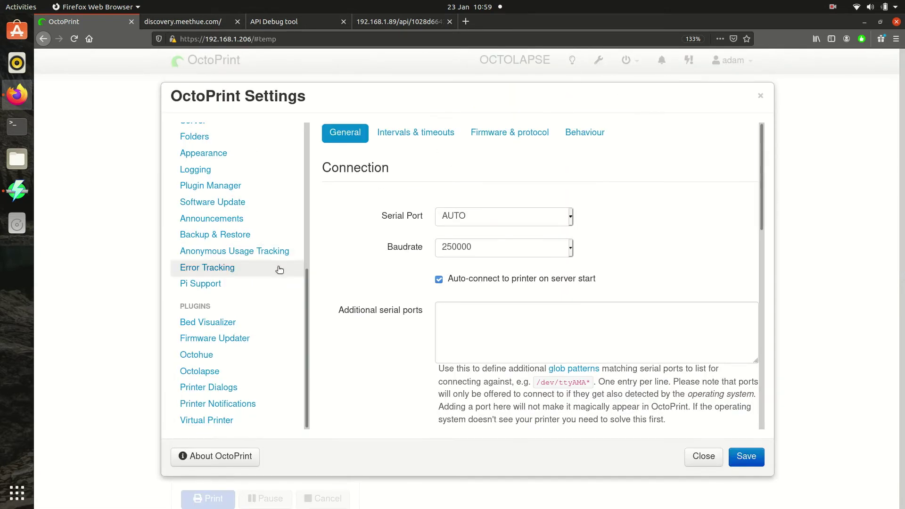
Open the Octohue plugin settings and go through the empty bridge address, username and lamp ID fields.
{"action": "left_click", "coordinate": [234, 361]}
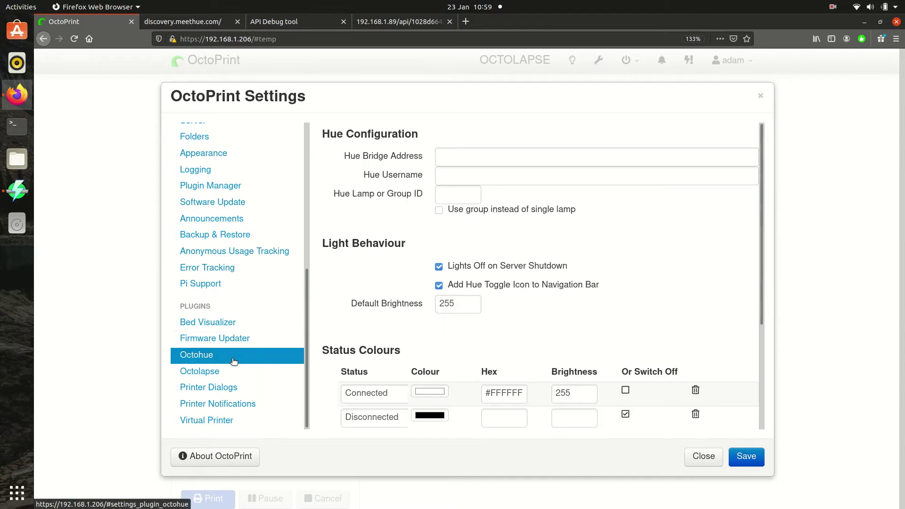
{"action": "left_click", "coordinate": [463, 158]}
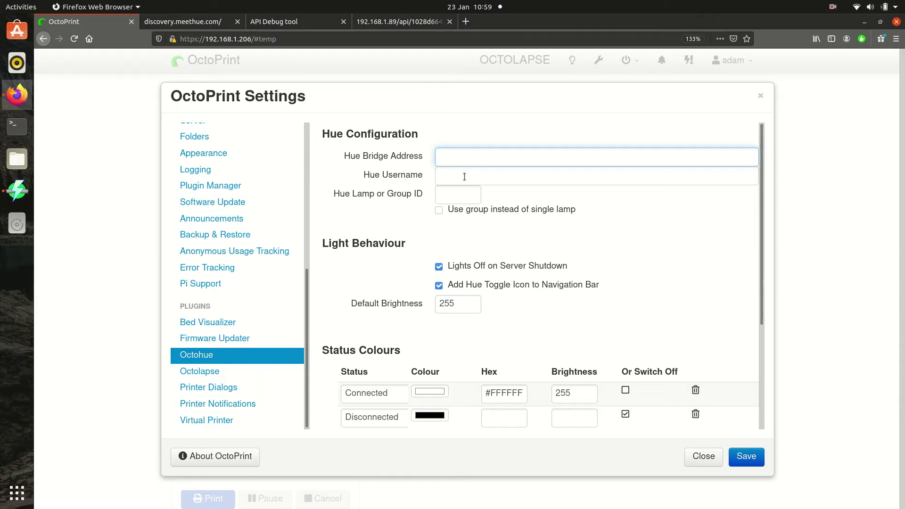
{"action": "left_click", "coordinate": [464, 176]}
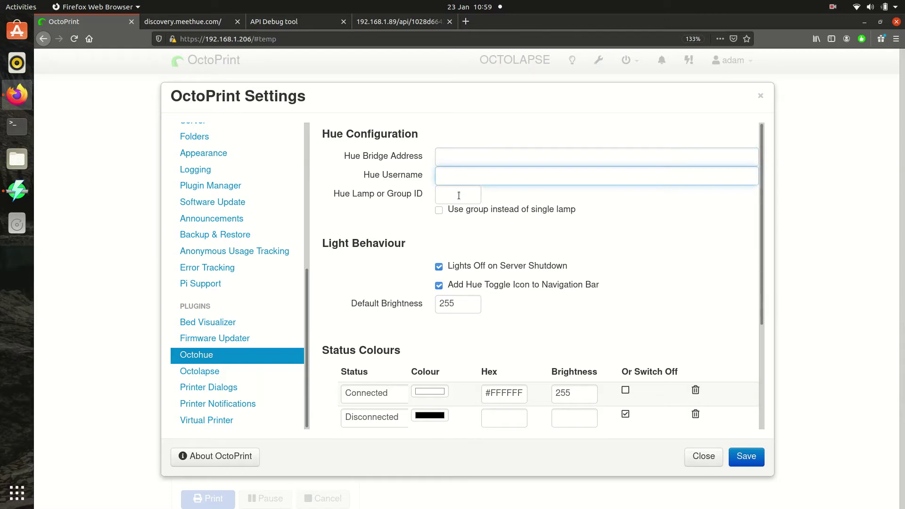
{"action": "left_click", "coordinate": [459, 196]}
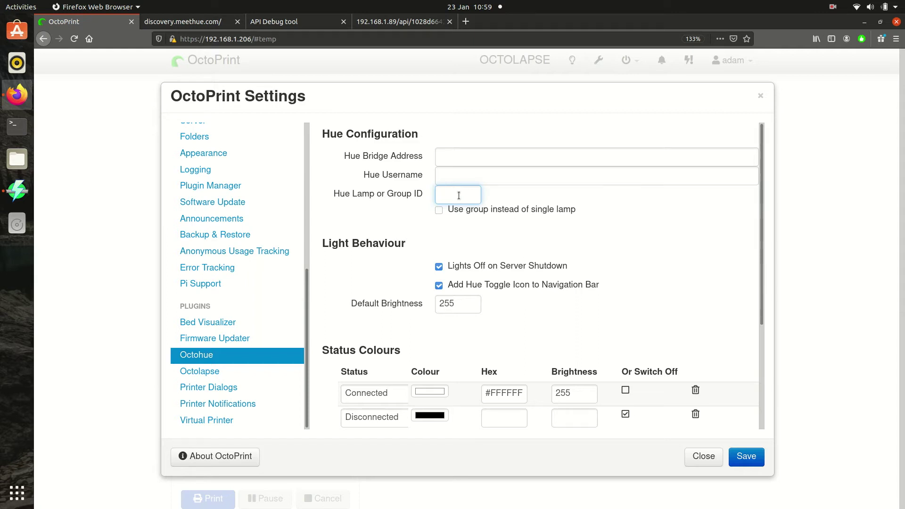
Reload the meethue discovery page to find the bridge's internal IP 192.168.1.89.
{"action": "left_click", "coordinate": [191, 24]}
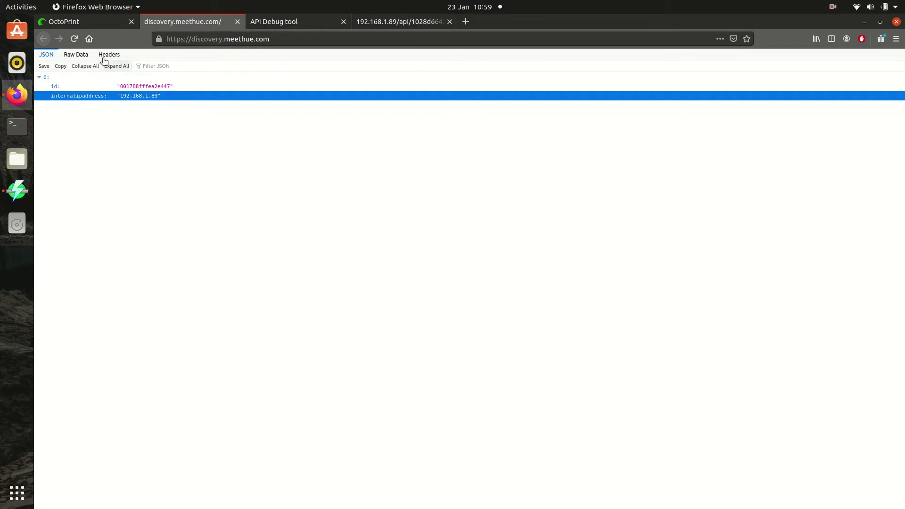
{"action": "left_click", "coordinate": [73, 44]}
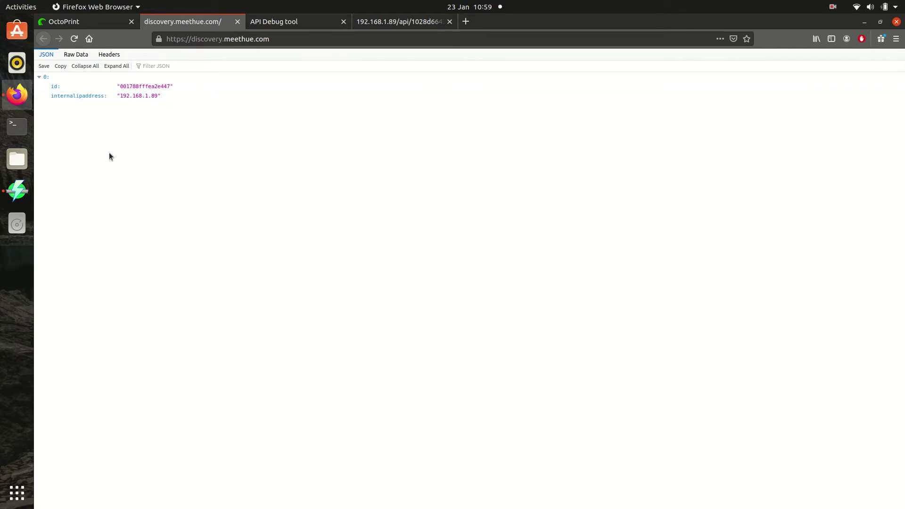
{"action": "left_click", "coordinate": [17, 191]}
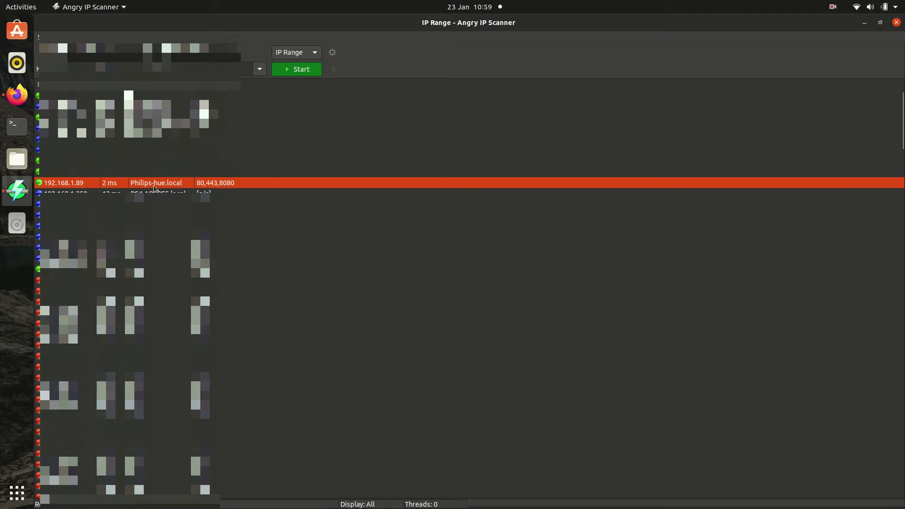
{"action": "key", "text": "alt+Tab"}
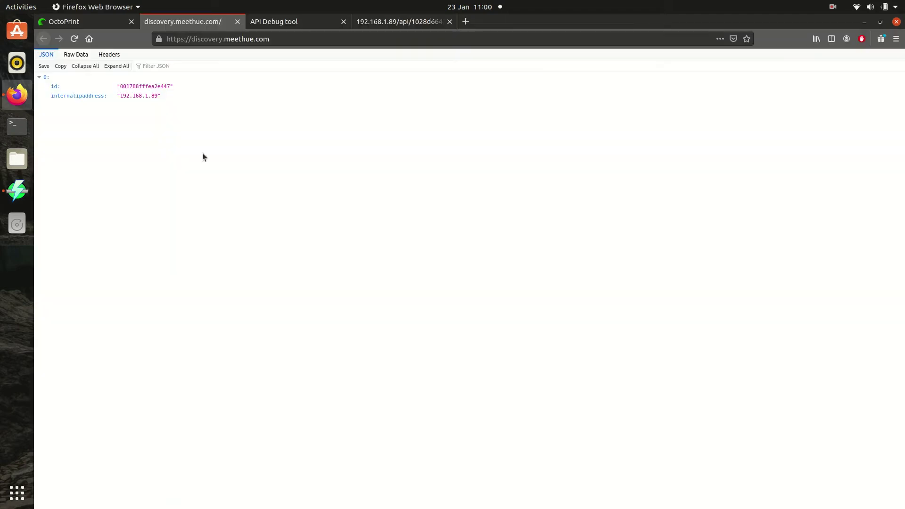
In the CLIP API Debugger, POST the devicetype body to create a new bridge user.
{"action": "left_click", "coordinate": [277, 23]}
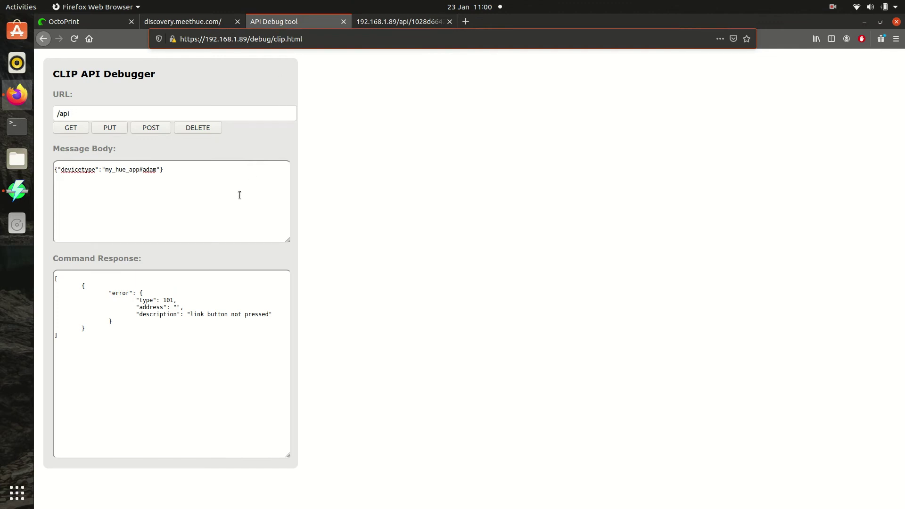
{"action": "double_click", "coordinate": [150, 170]}
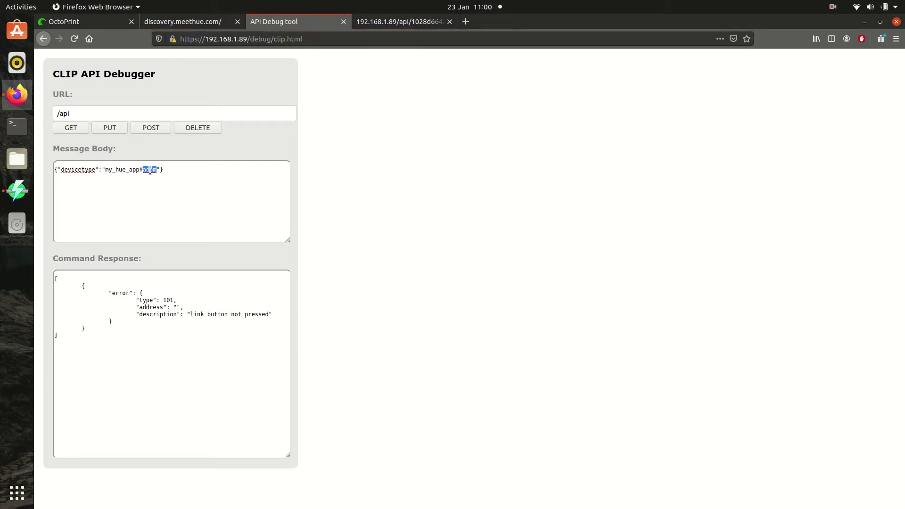
{"action": "left_click", "coordinate": [202, 191]}
{"action": "left_click", "coordinate": [158, 126]}
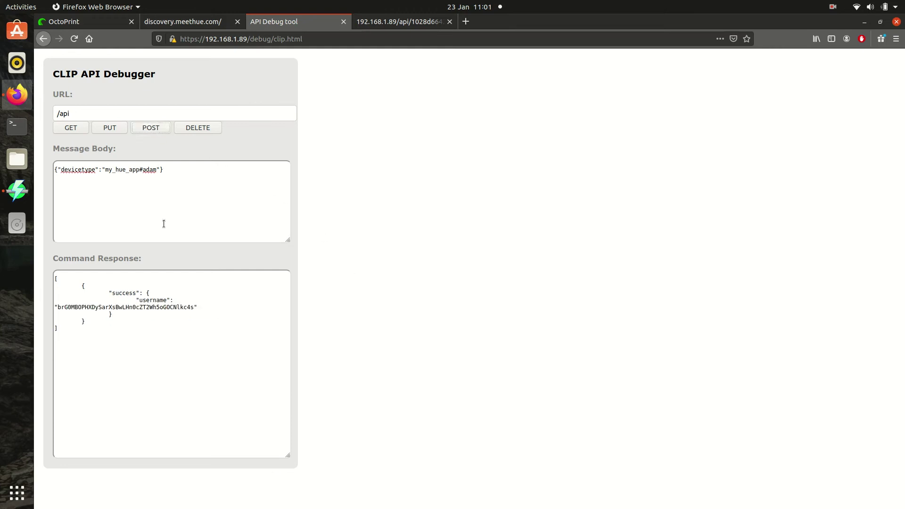
Copy the username the bridge returned.
{"action": "double_click", "coordinate": [163, 307]}
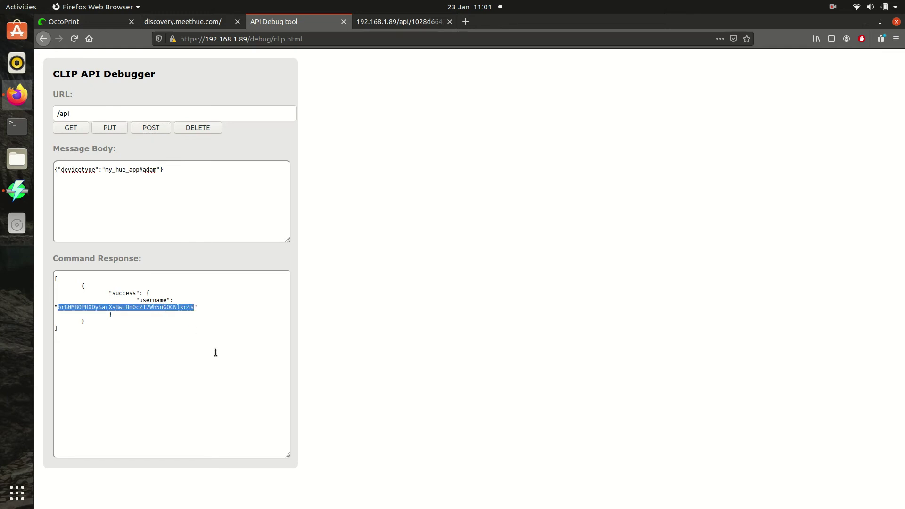
{"action": "right_click", "coordinate": [174, 310]}
{"action": "left_click", "coordinate": [196, 343]}
Edit the 192.168.1.89/api lights address to swap in the newly copied username.
{"action": "left_click", "coordinate": [415, 24]}
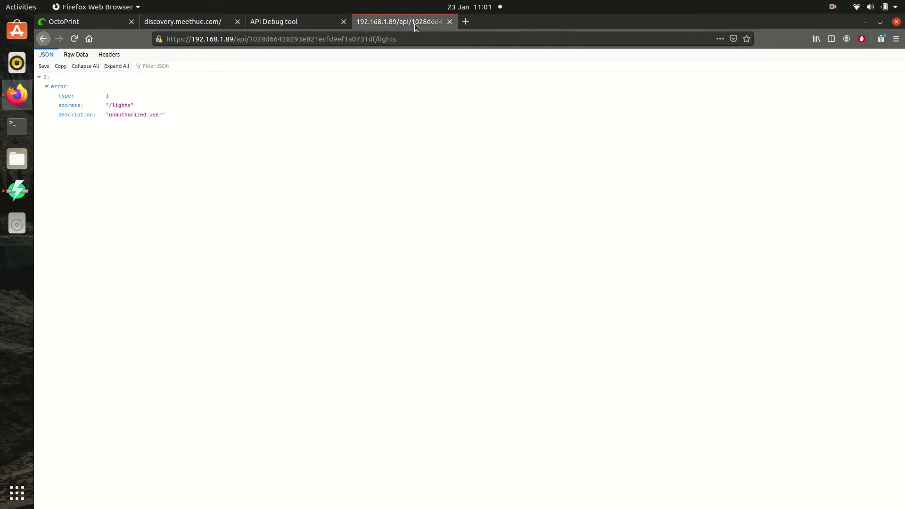
{"action": "left_click", "coordinate": [343, 37]}
{"action": "left_click", "coordinate": [378, 37]}
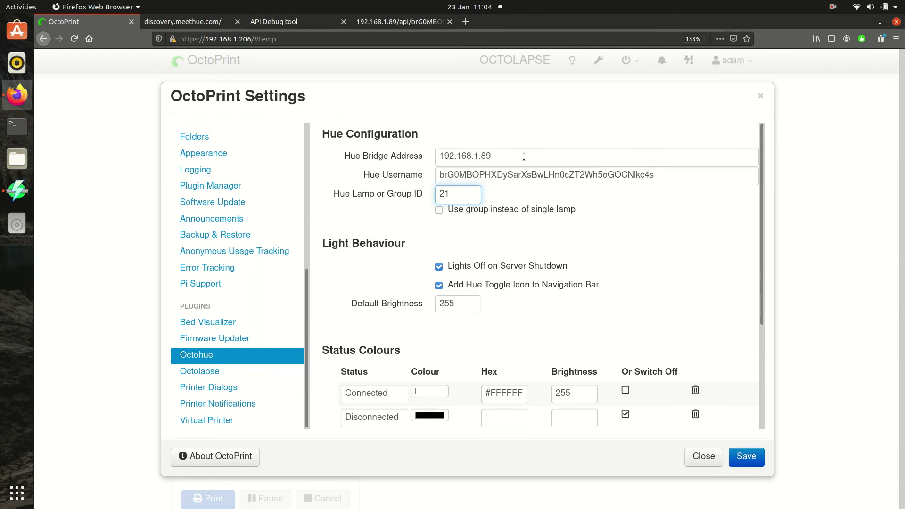
Cross-check bridge address 192.168.1.89, the username and lamp ID 21 against the discovery and debugger tabs.
{"action": "left_click", "coordinate": [523, 156]}
{"action": "left_click", "coordinate": [218, 27]}
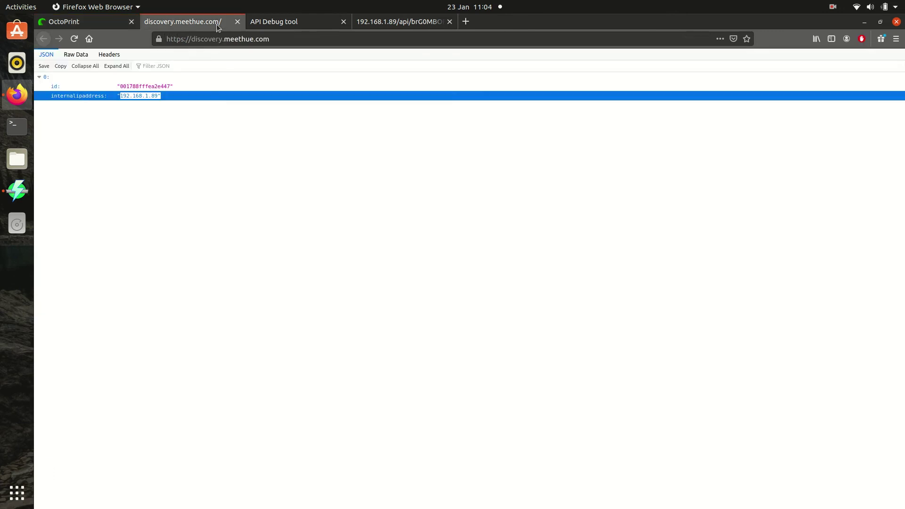
{"action": "left_click", "coordinate": [105, 23]}
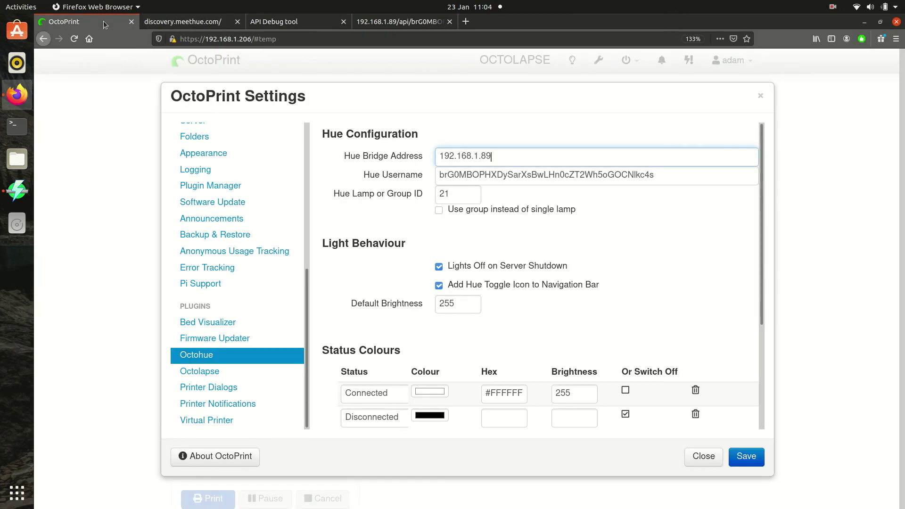
{"action": "left_click", "coordinate": [261, 21]}
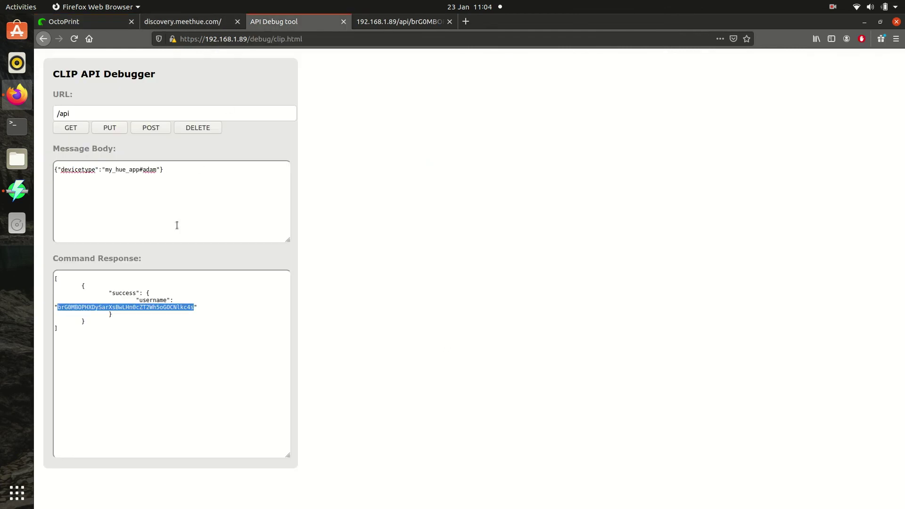
{"action": "left_click", "coordinate": [104, 22]}
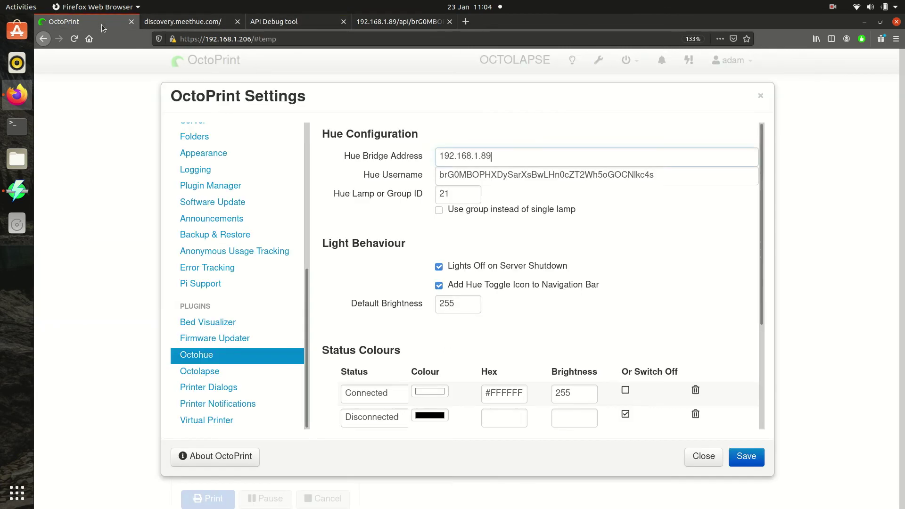
{"action": "left_click", "coordinate": [465, 199]}
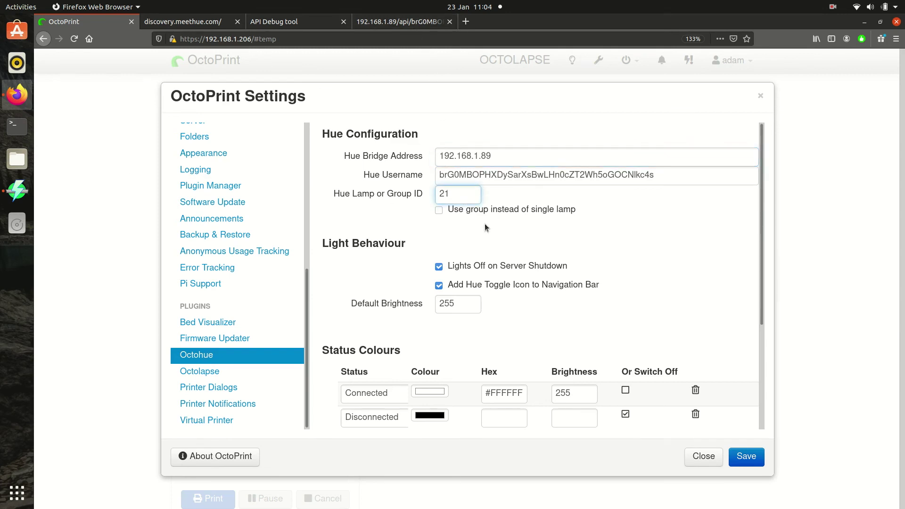
{"action": "scroll", "coordinate": [673, 263], "scroll_direction": "down", "scroll_amount": 3}
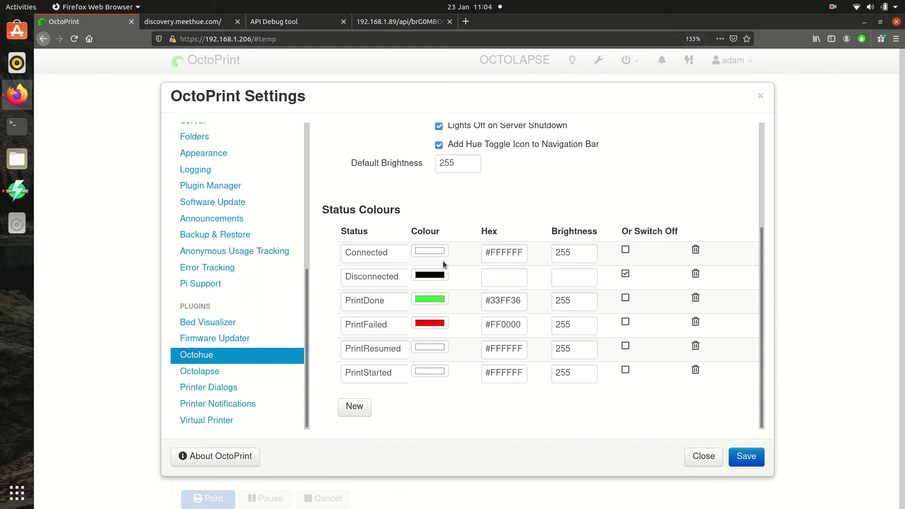
{"action": "left_click", "coordinate": [430, 299]}
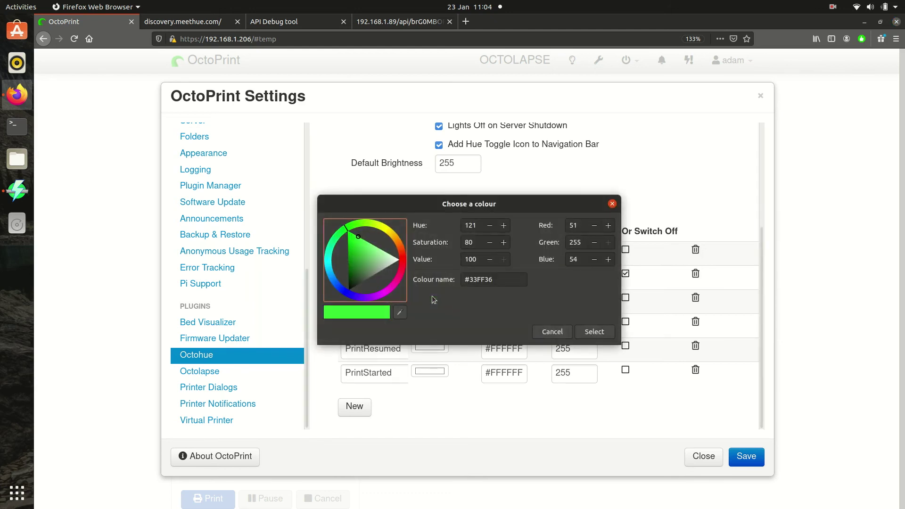
{"action": "left_click", "coordinate": [549, 332]}
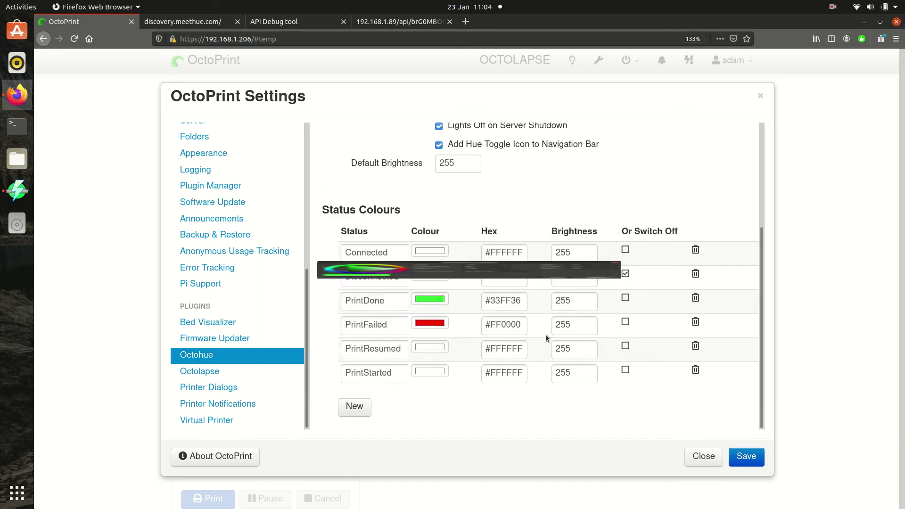
Save the Octohue settings and toggle the Hue lamp to test the connection.
{"action": "left_click", "coordinate": [752, 458]}
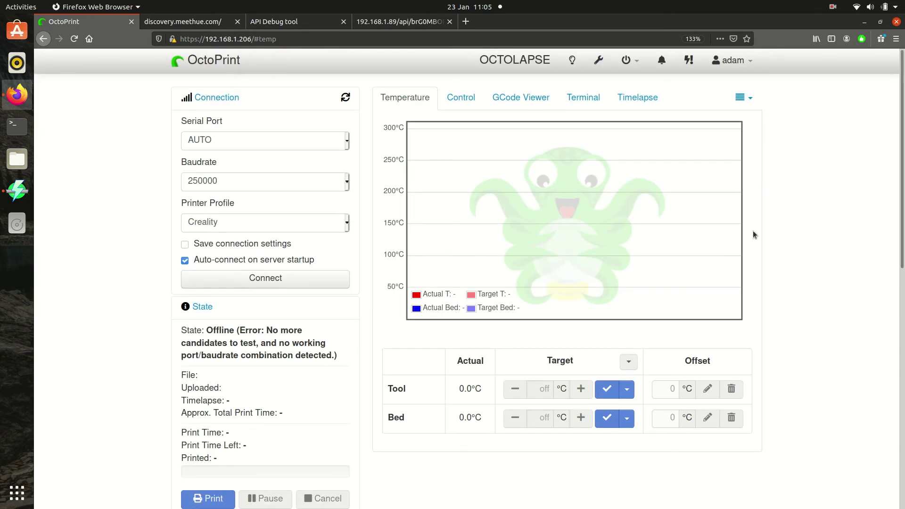
{"action": "left_click", "coordinate": [573, 61]}
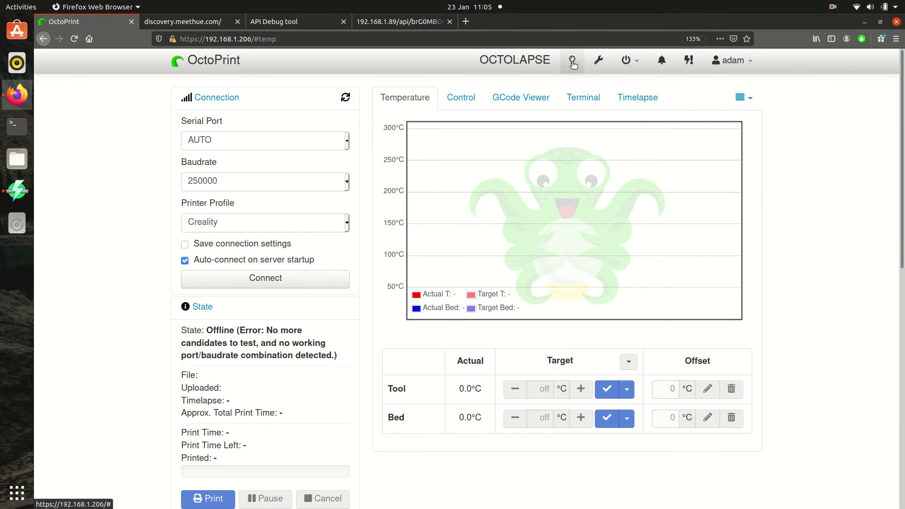